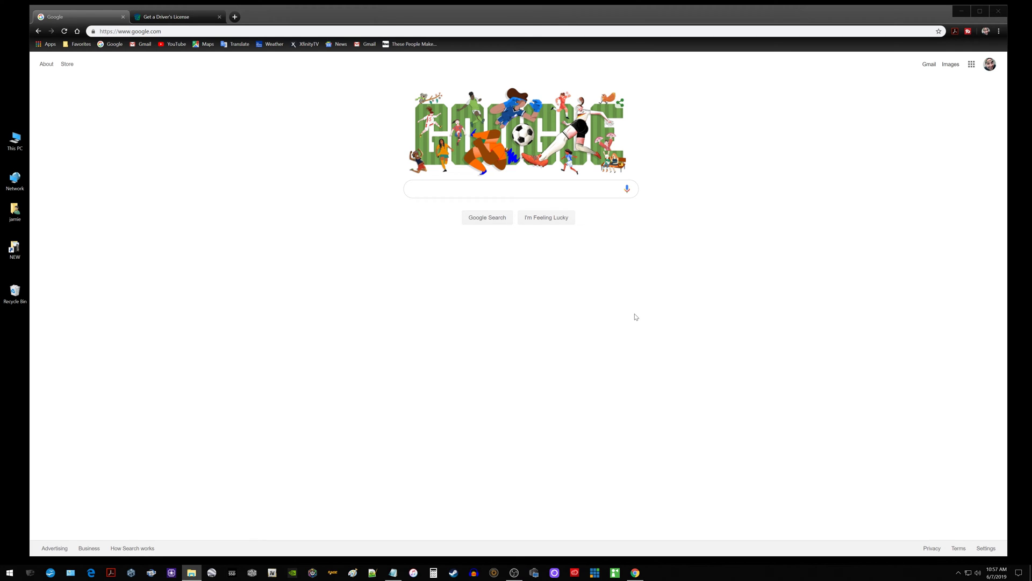
click(961, 12)
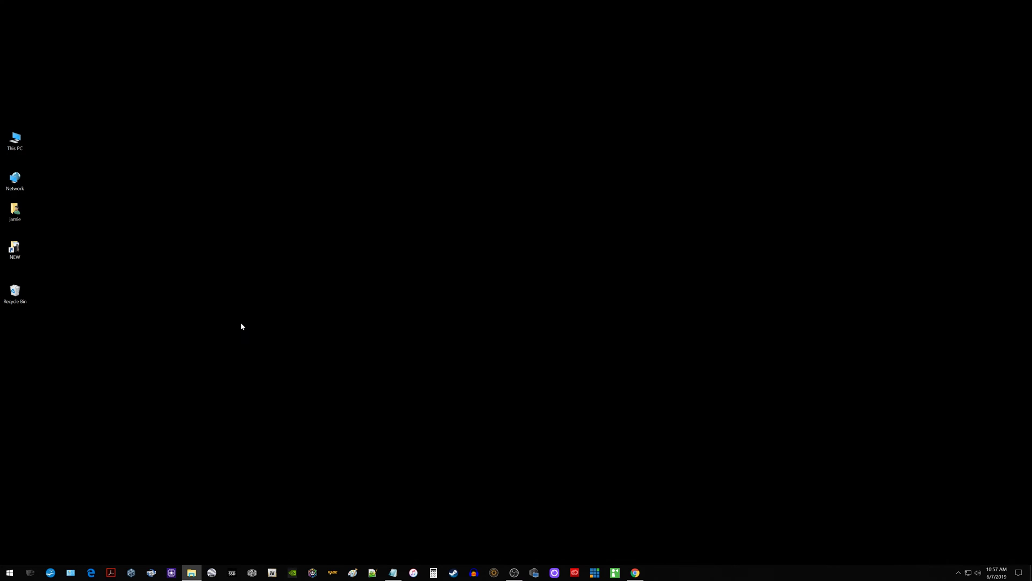
click(9, 574)
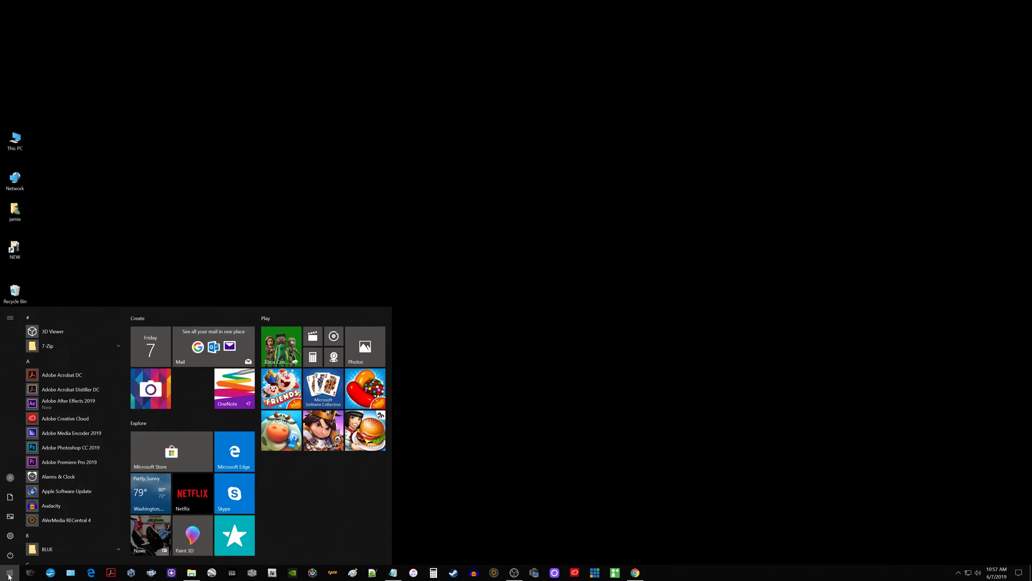
click(502, 292)
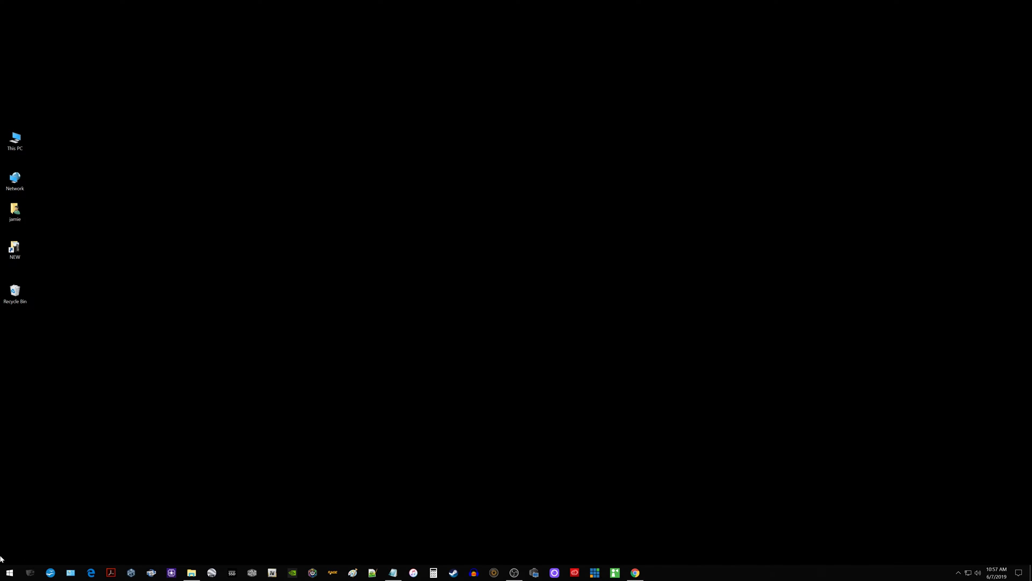
right_click(9, 572)
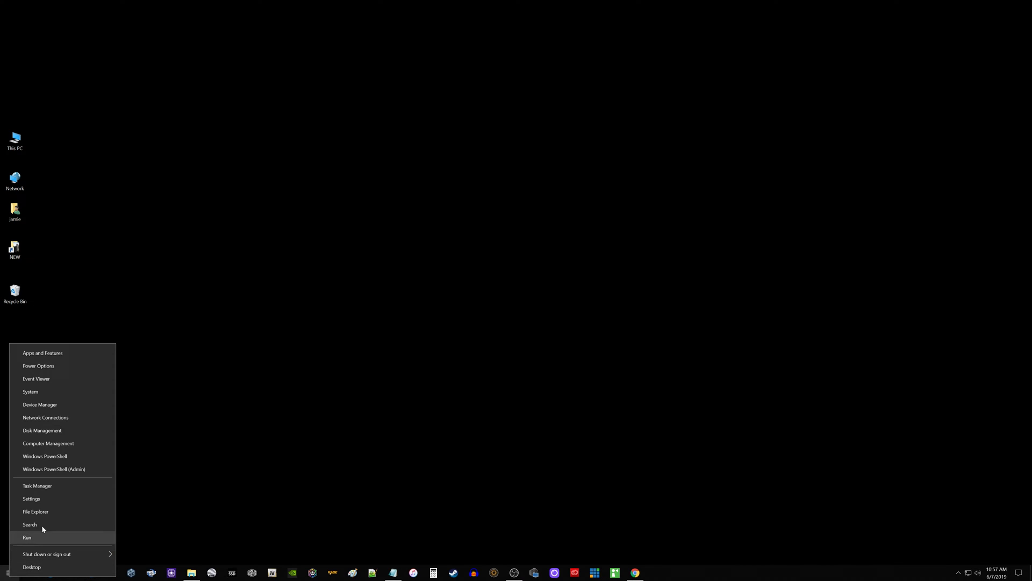
click(46, 511)
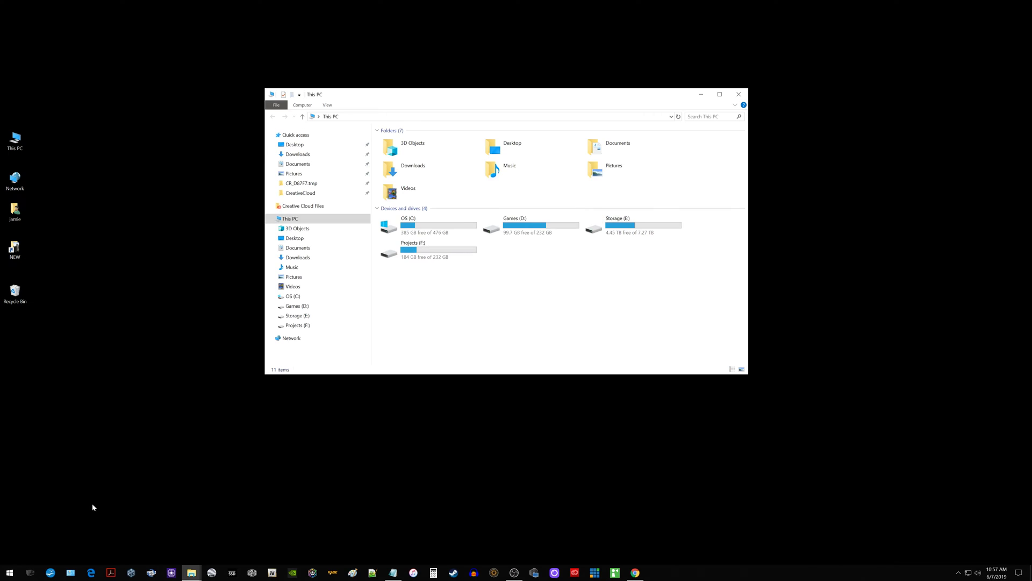
click(738, 96)
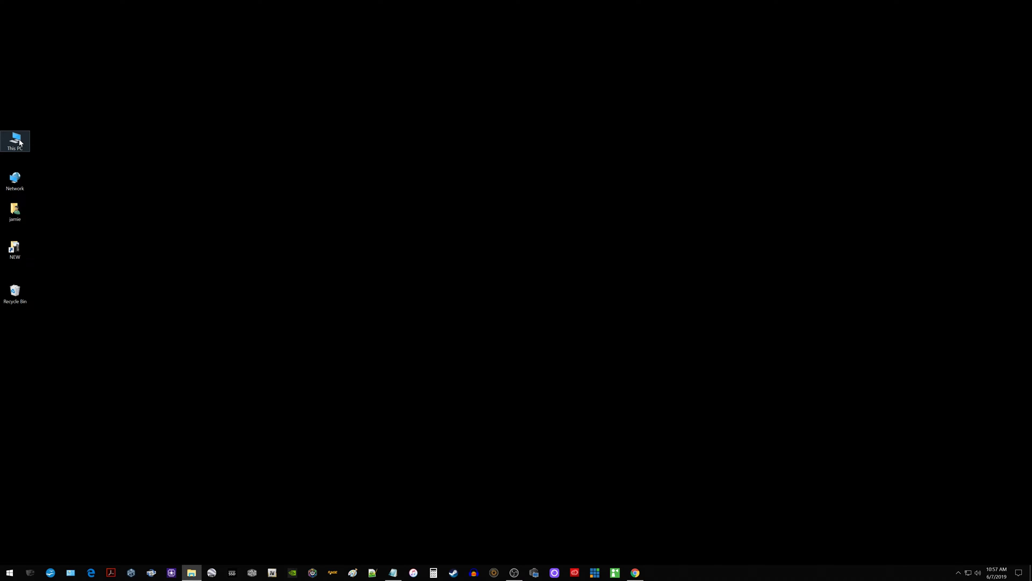
double_click(16, 141)
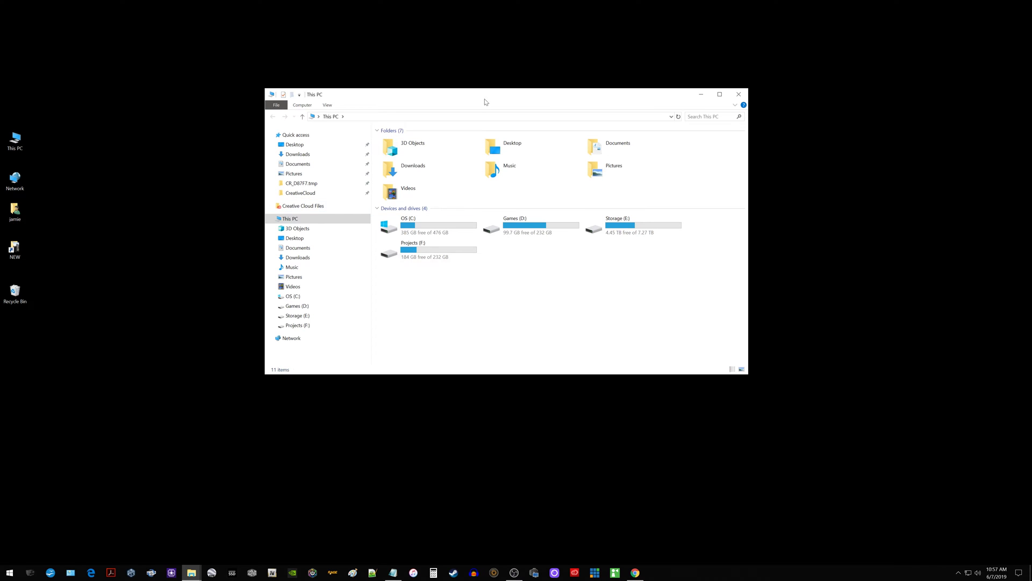
drag(484, 101, 452, 107)
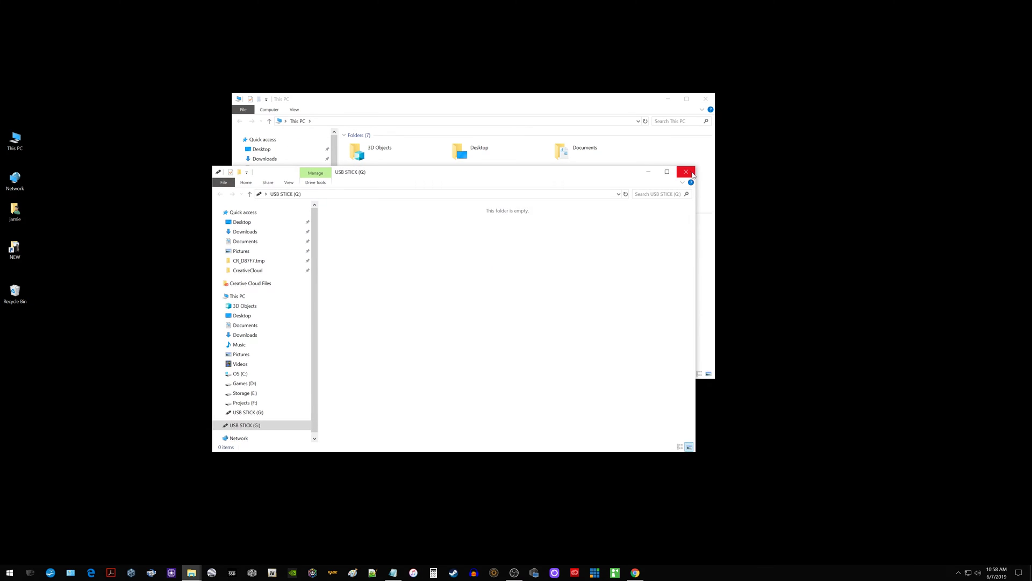
click(687, 171)
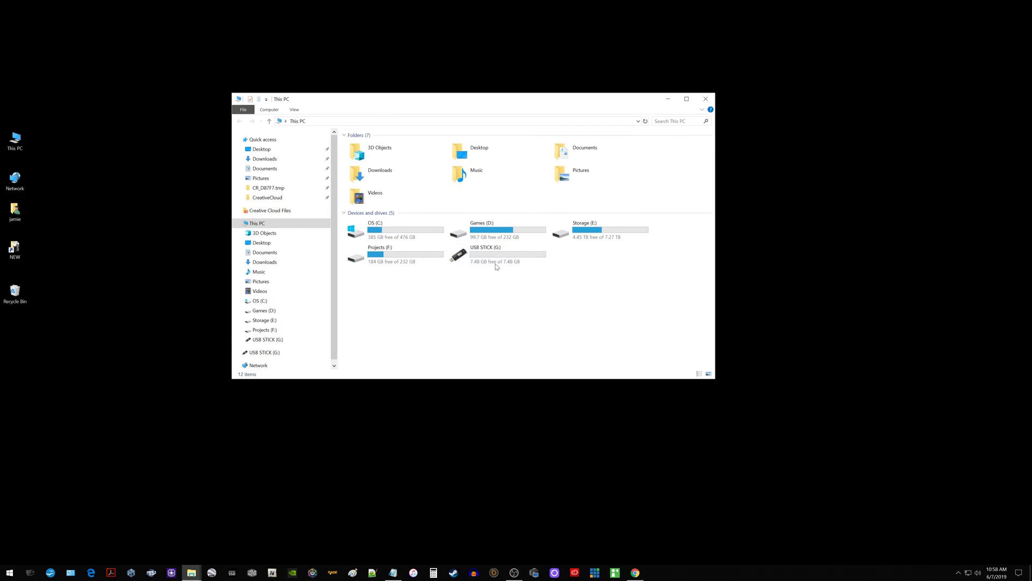
double_click(489, 254)
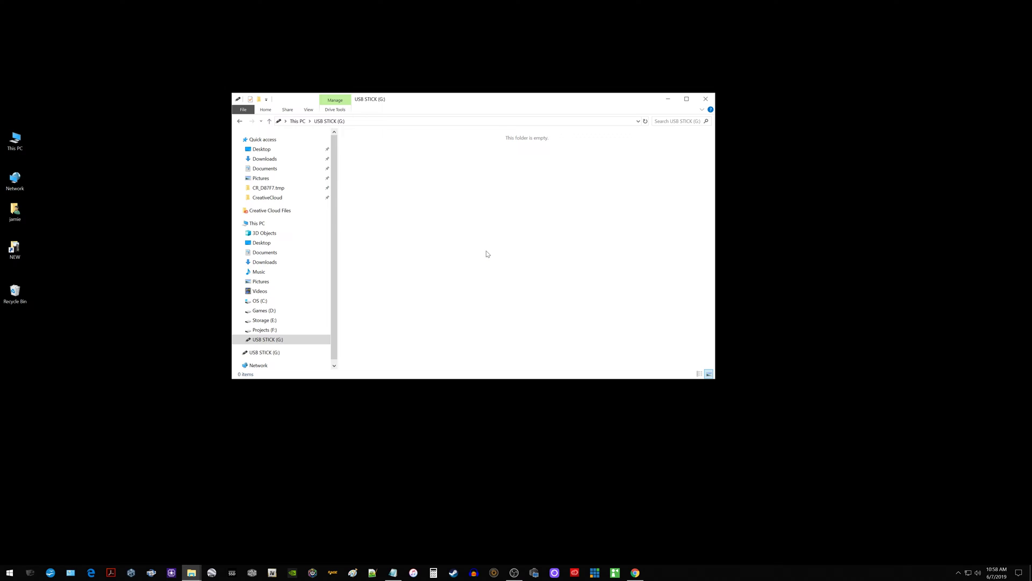
key(alt+Left)
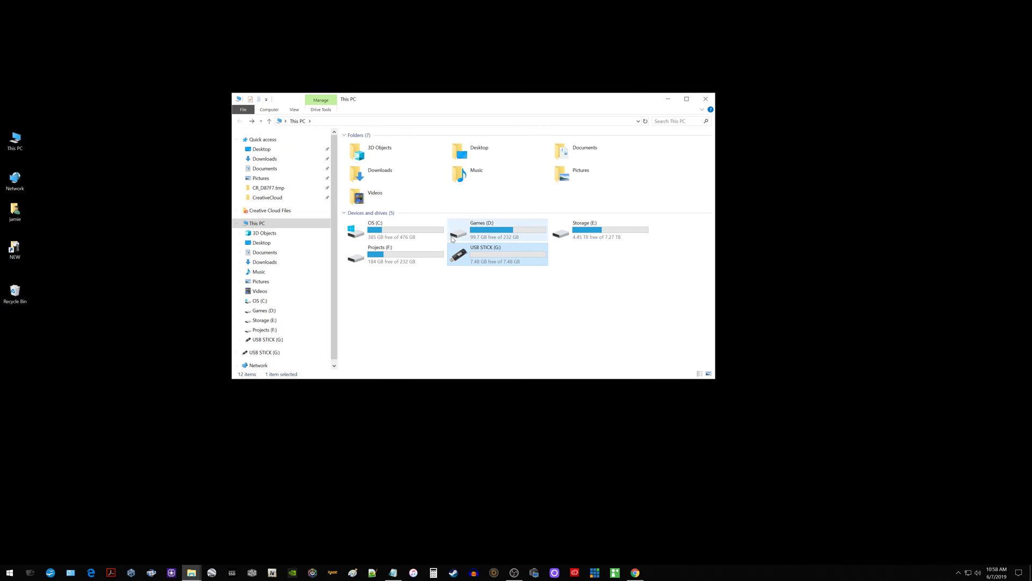
click(705, 99)
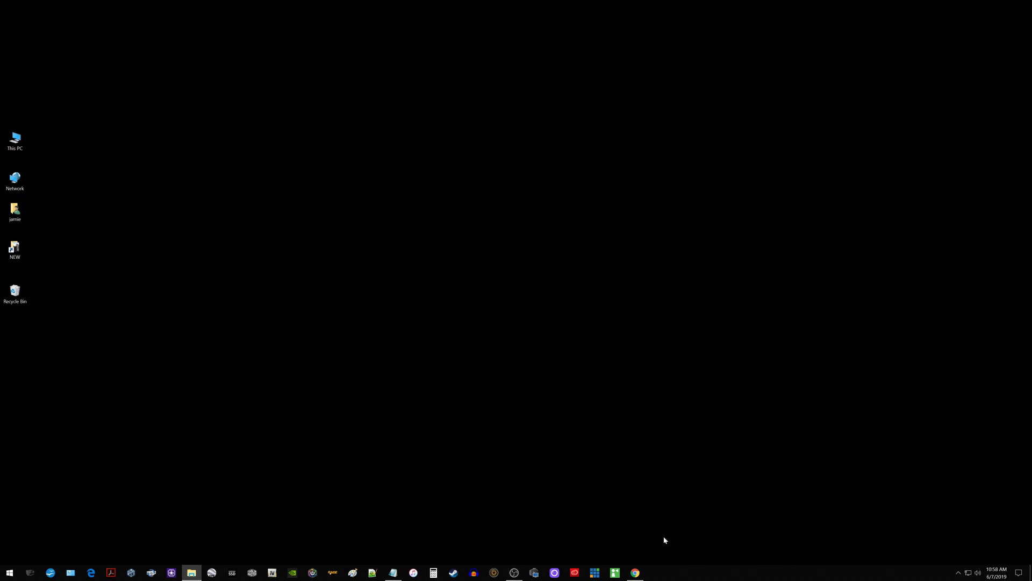
Bring Chrome back up and switch to the Get a Driver's License tab.
click(635, 572)
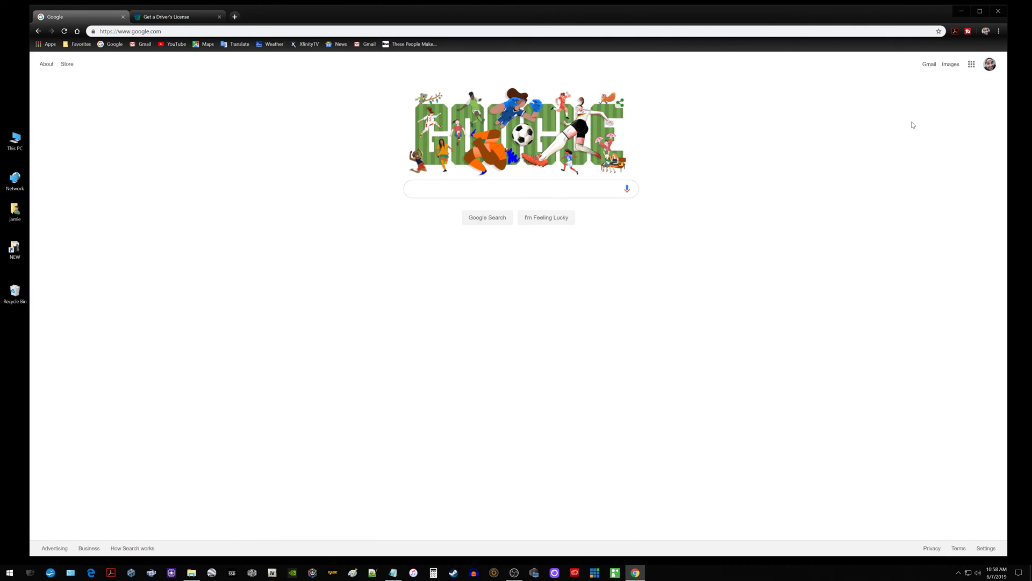
click(167, 18)
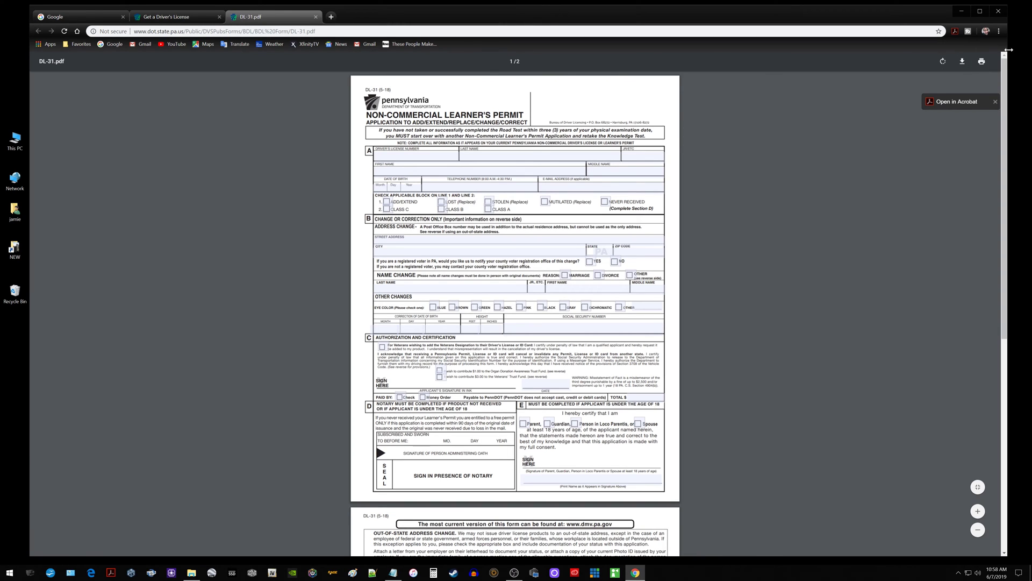
Download the DL-31 PDF, look through drives E:, D: and F:, then save it to USB STICK (G:).
click(963, 61)
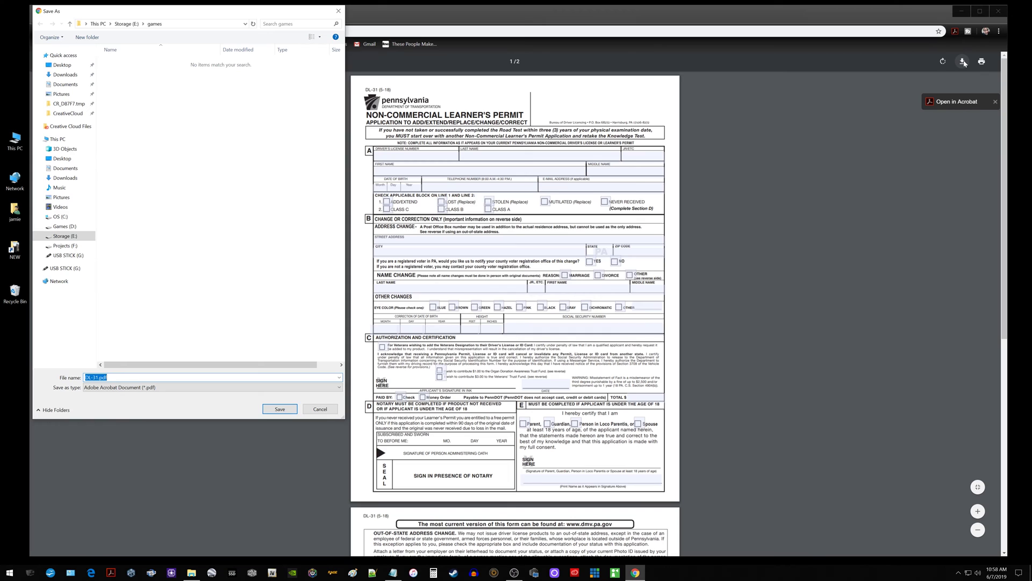
drag(229, 14, 432, 73)
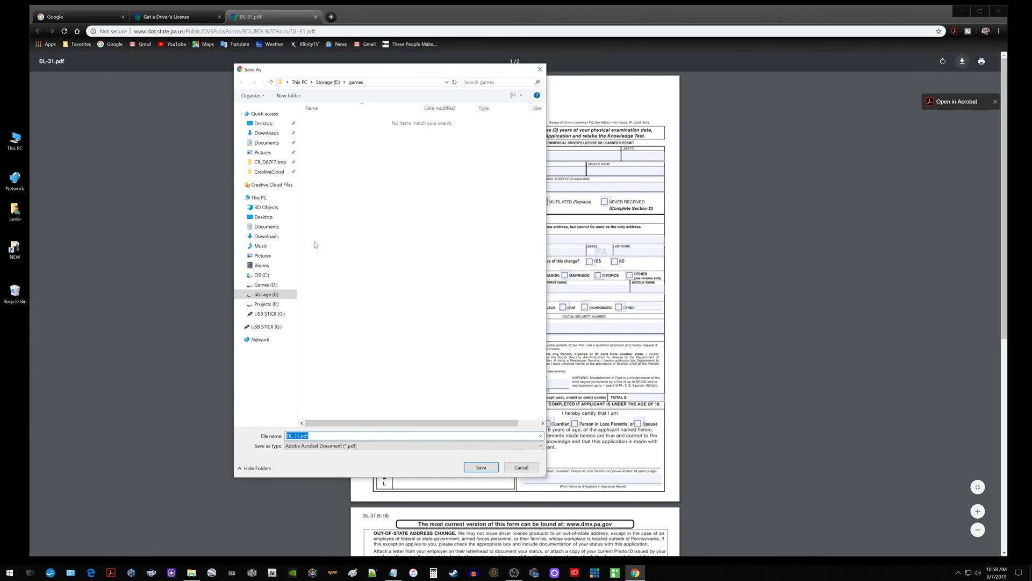
mouse_move(267, 304)
click(265, 306)
click(266, 286)
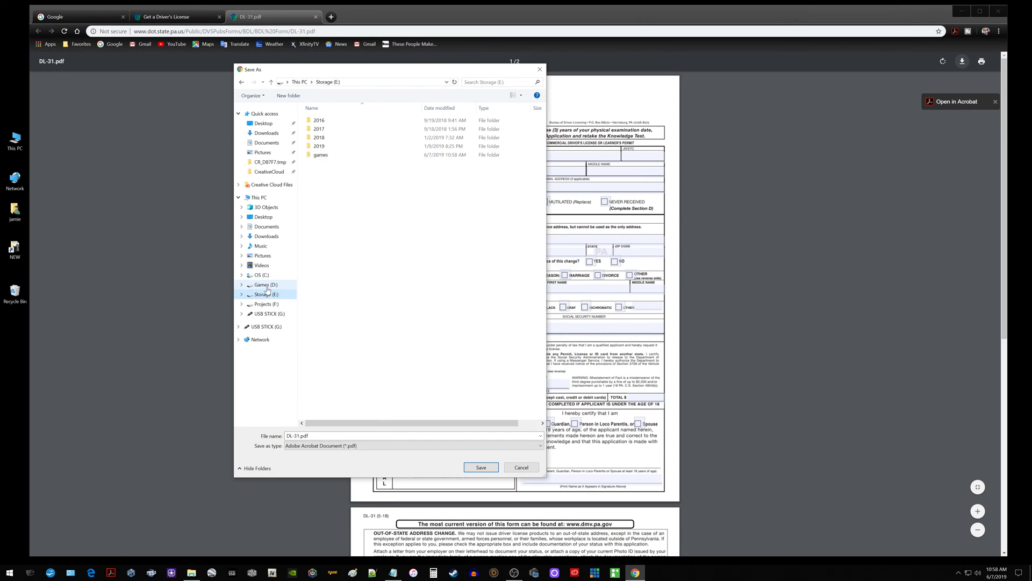
click(267, 295)
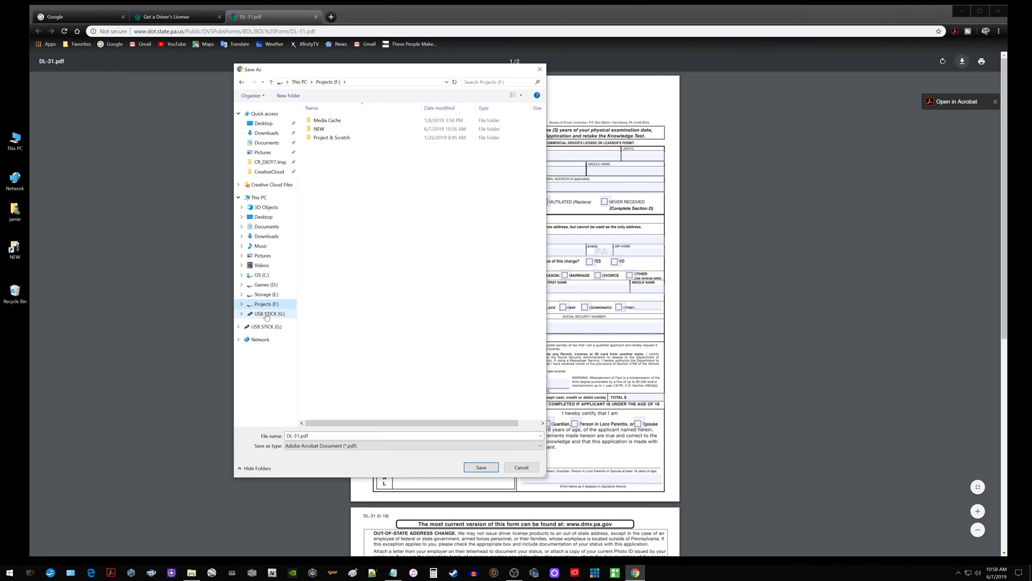
click(266, 315)
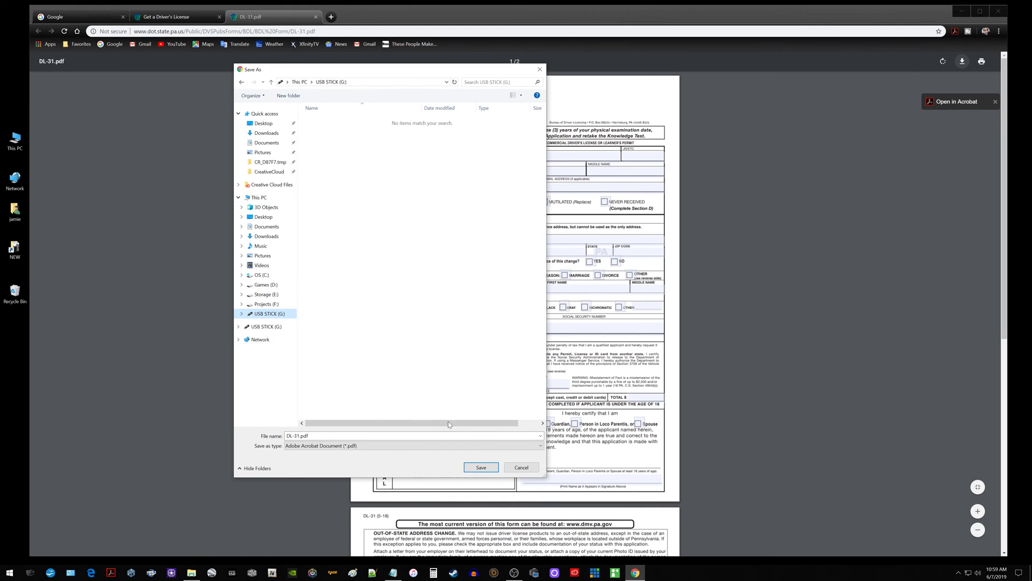
click(481, 468)
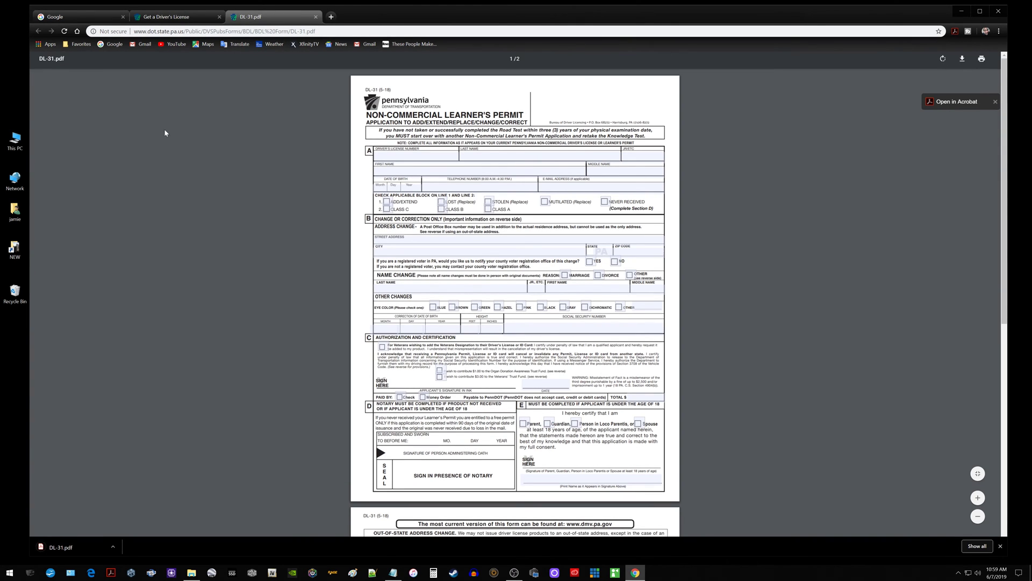
Open This PC and check that DL-31.pdf is on USB STICK (G:).
drag(121, 10, 184, 11)
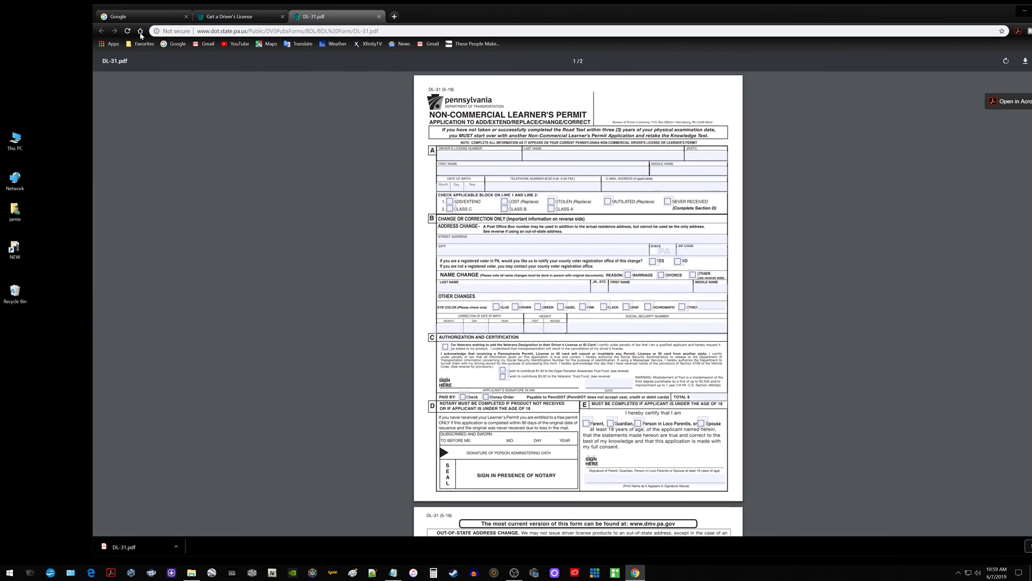
double_click(15, 142)
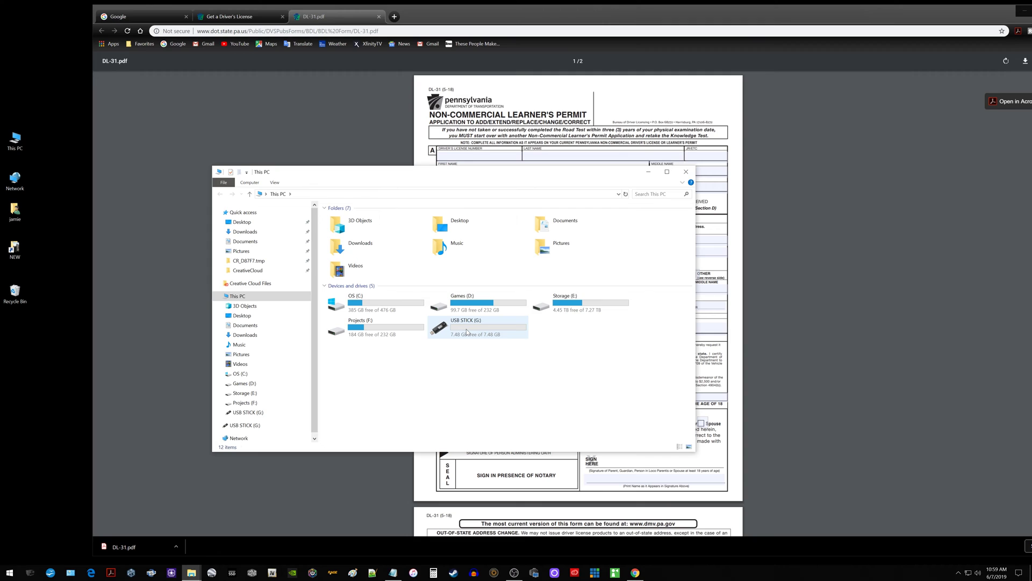
double_click(466, 327)
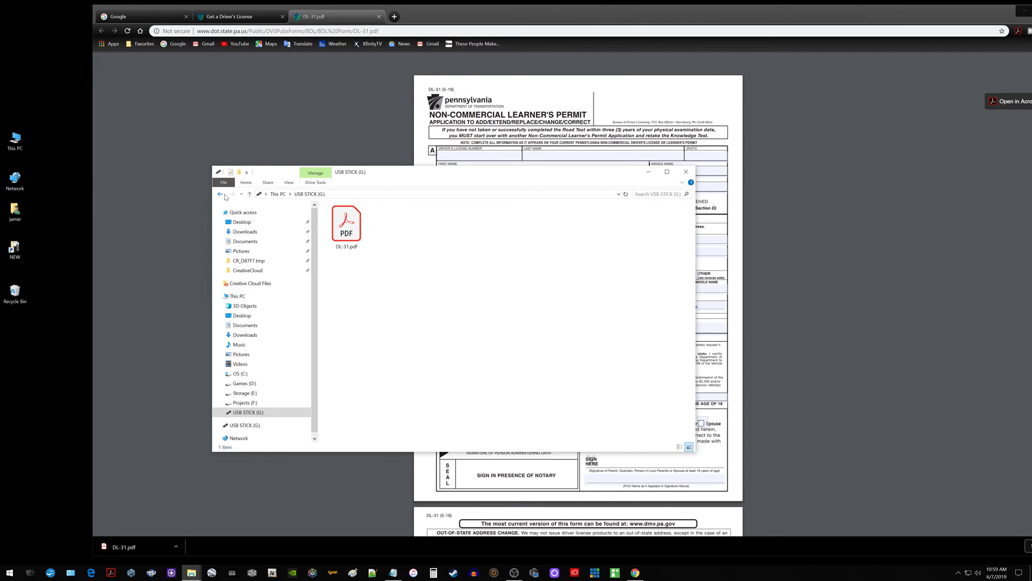
Return to the drive list, close File Explorer, and launch Microsoft Edge.
click(221, 195)
click(686, 171)
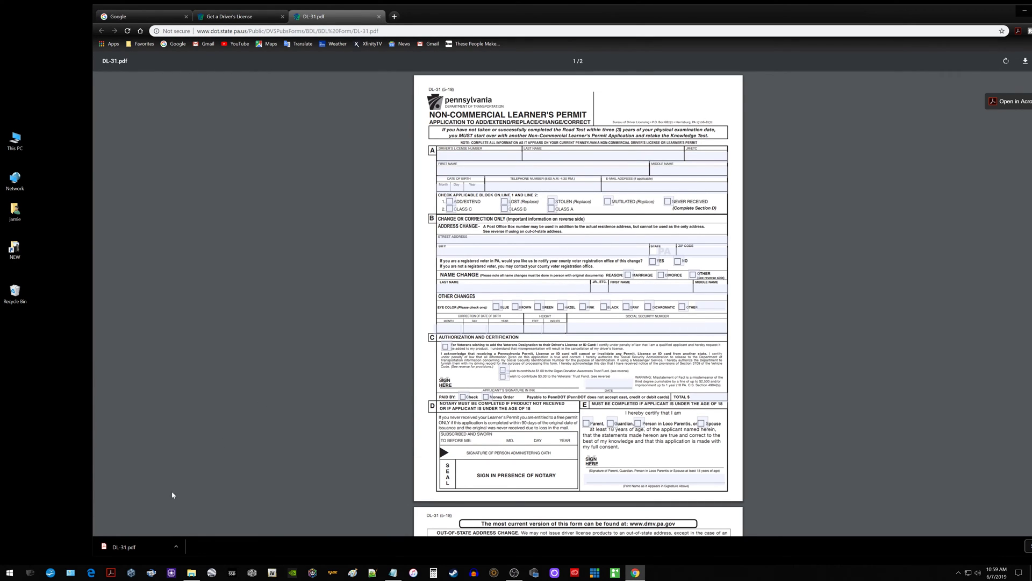
click(90, 572)
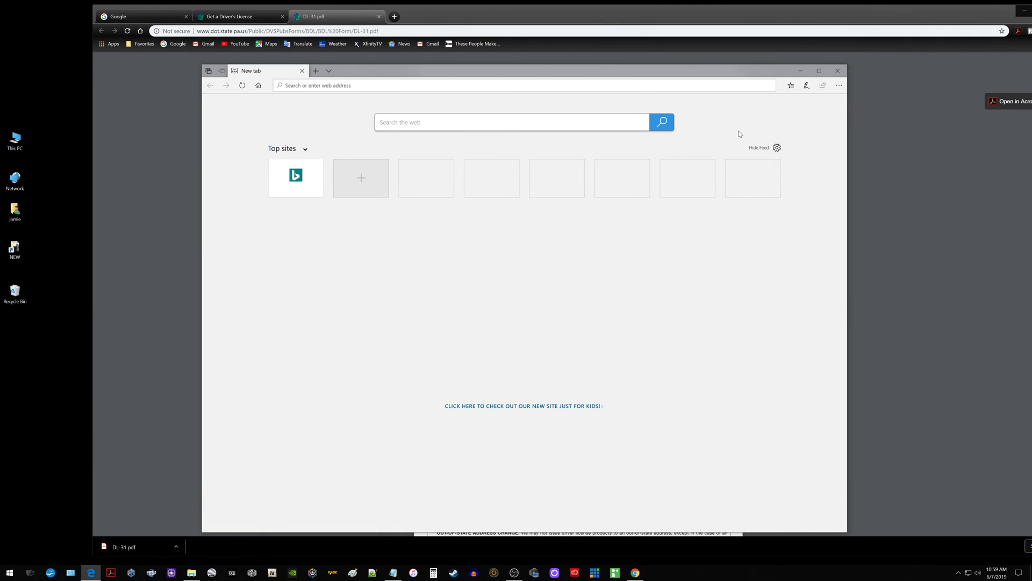
Close Edge, then close the DL-31.pdf and Get a Driver's License tabs.
click(838, 71)
click(286, 10)
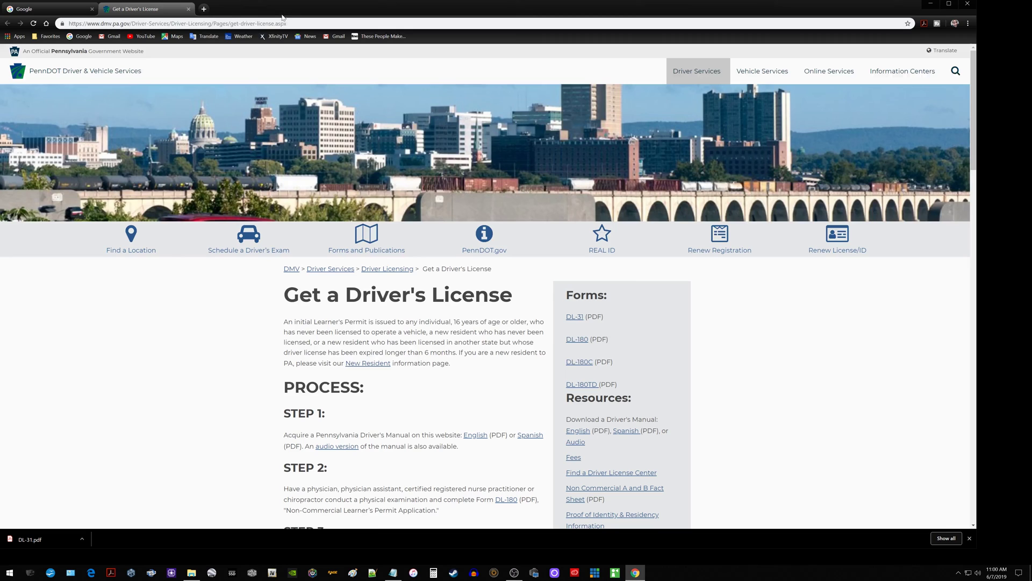
click(188, 9)
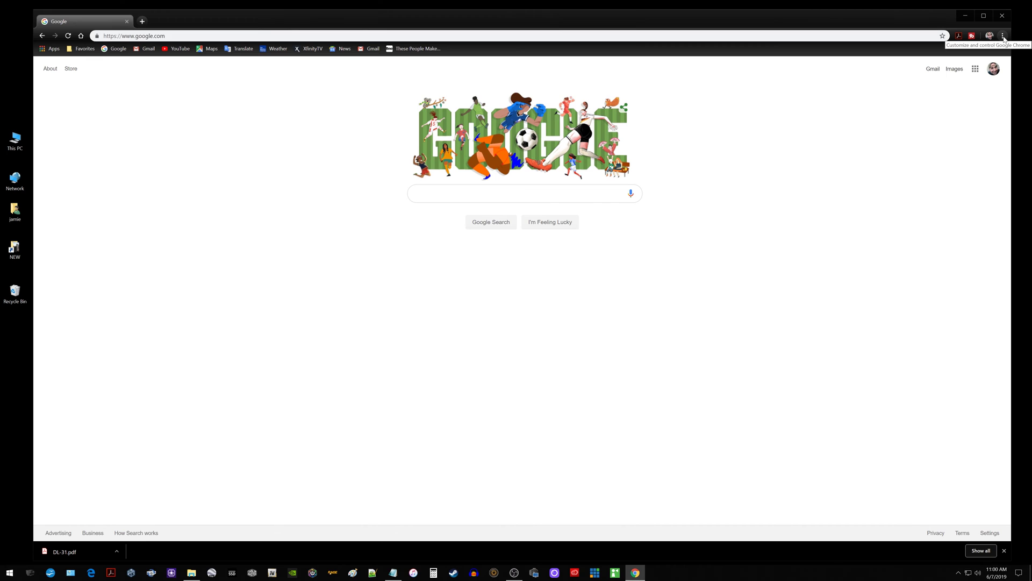
Open Chrome Settings, expand Advanced, and highlight the Downloads heading showing E:\games.
click(1003, 37)
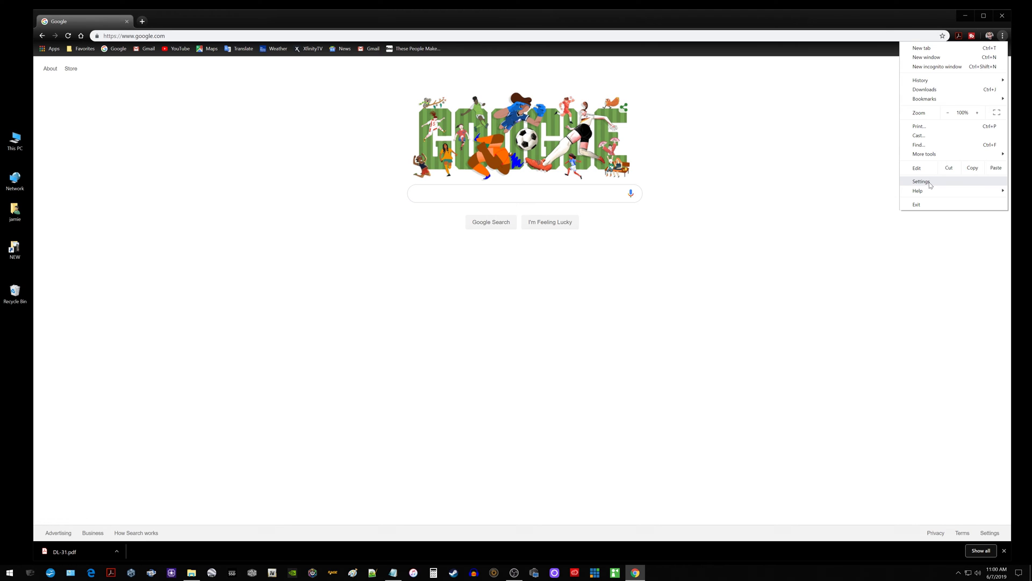
click(921, 182)
scroll(531, 234, down, 3)
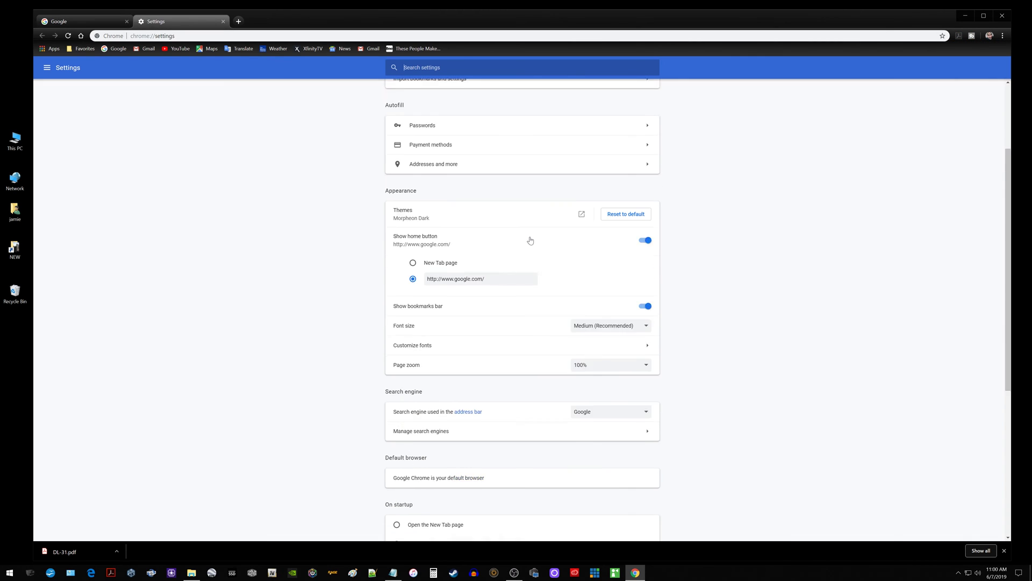
scroll(530, 240, down, 4)
scroll(533, 305, down, 2)
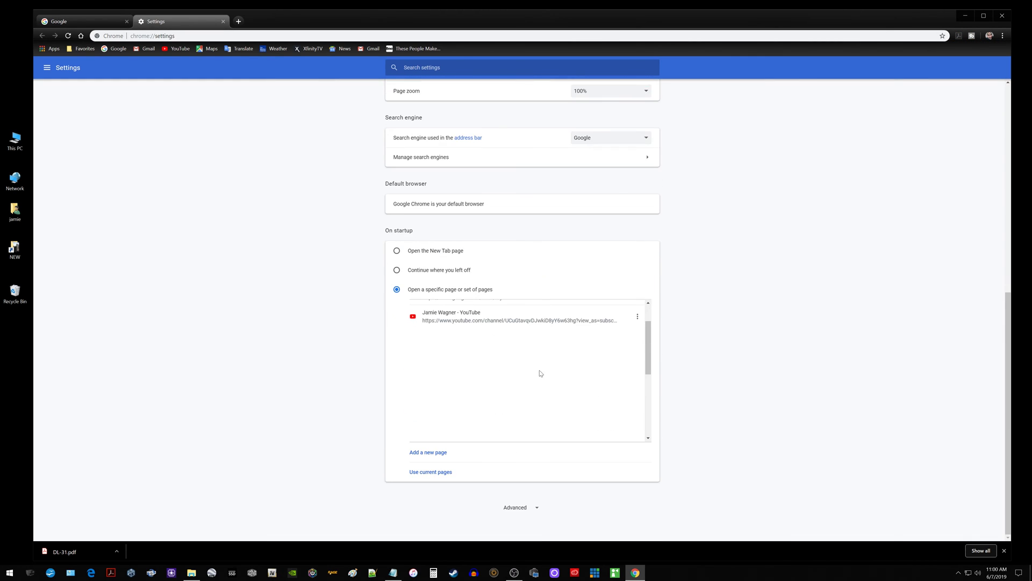
click(518, 510)
scroll(518, 510, down, 5)
scroll(508, 446, down, 2)
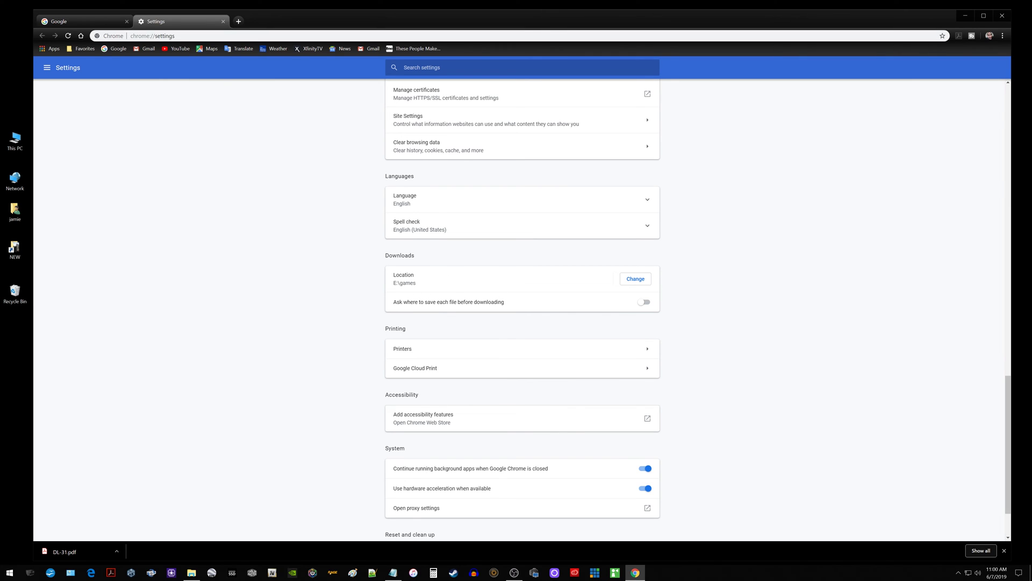
mouse_move(397, 255)
mouse_down()
mouse_move(386, 255)
mouse_move(450, 264)
mouse_up()
Change the Chrome download location to USB STICK (G:).
click(637, 280)
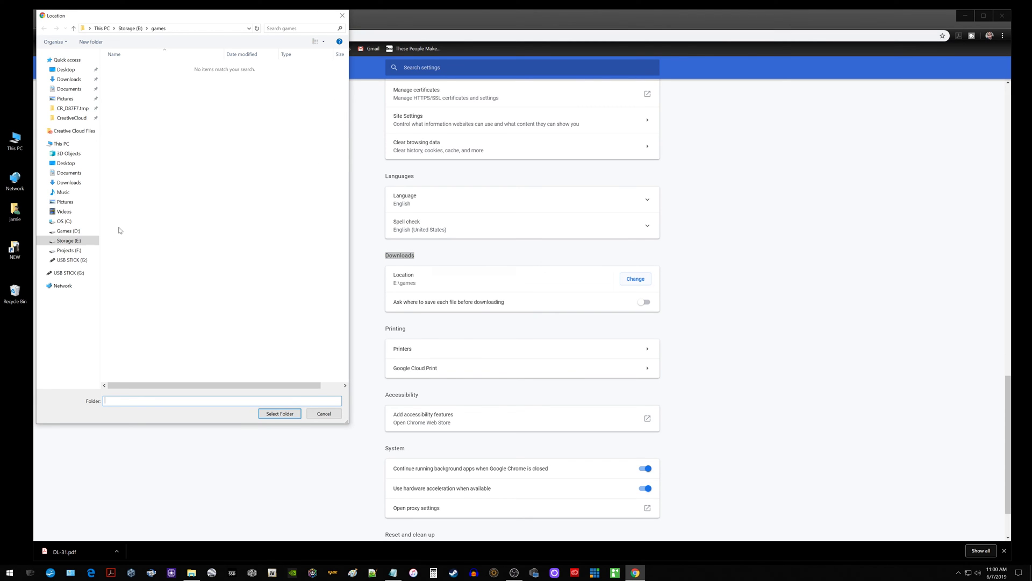
click(71, 260)
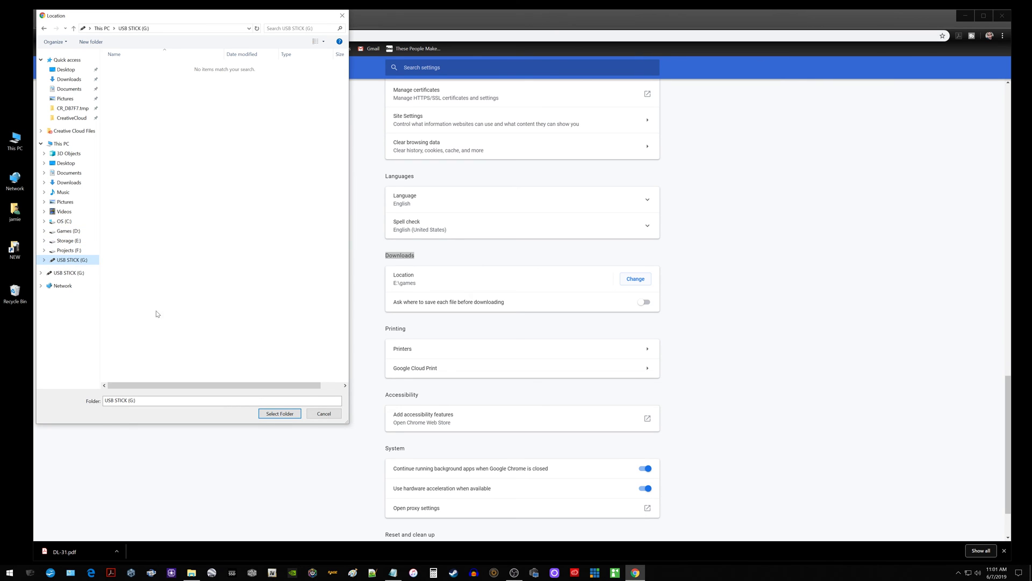
click(276, 414)
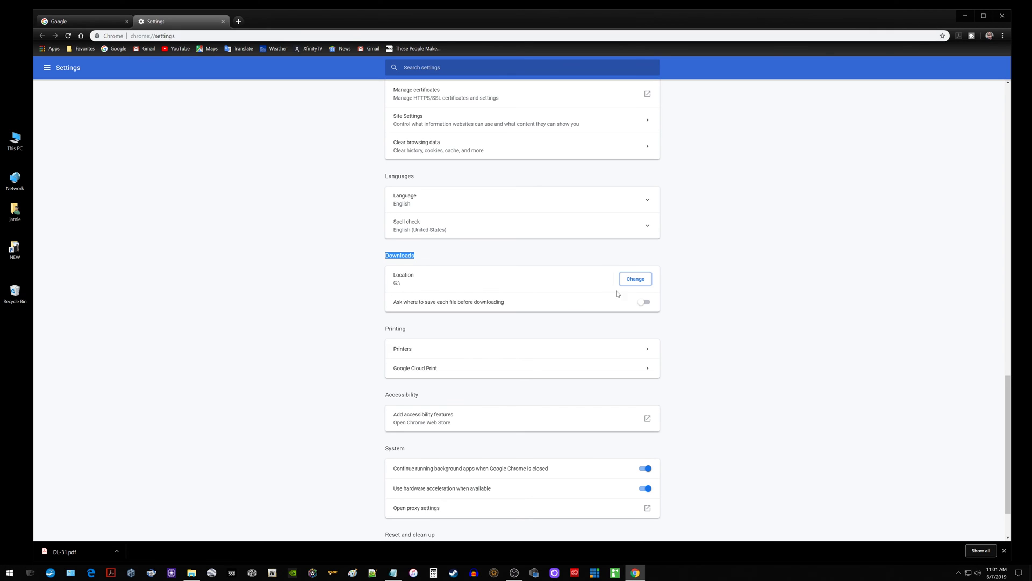
Reopen and cancel the folder picker, then visit the Google tab and return to Settings.
click(634, 280)
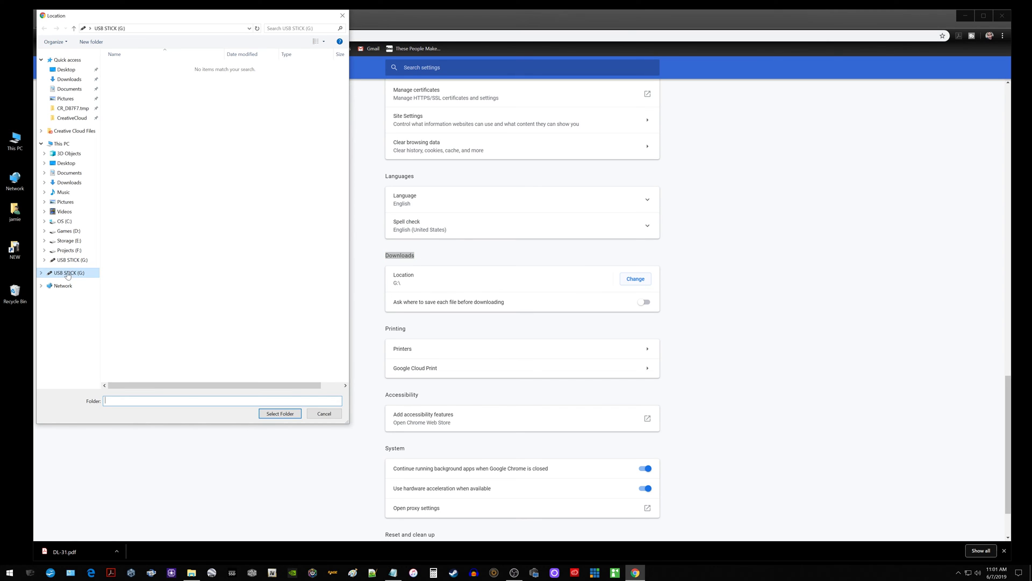
click(326, 414)
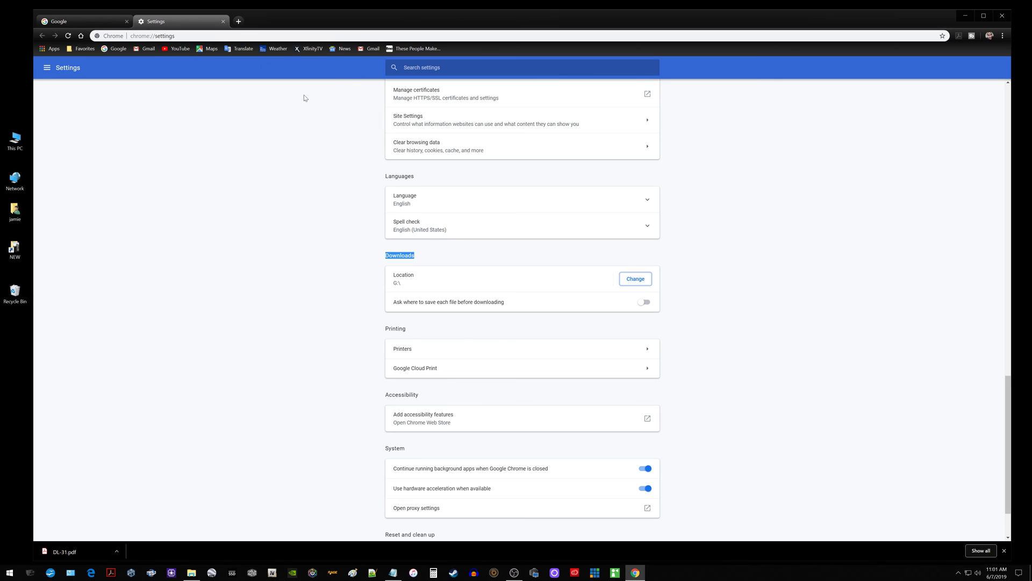
click(81, 22)
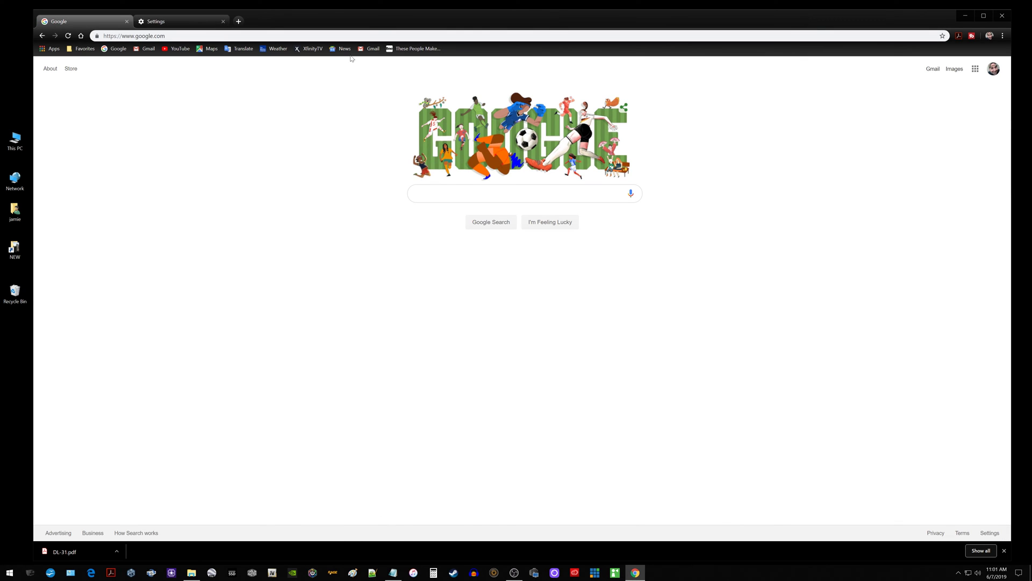
click(191, 20)
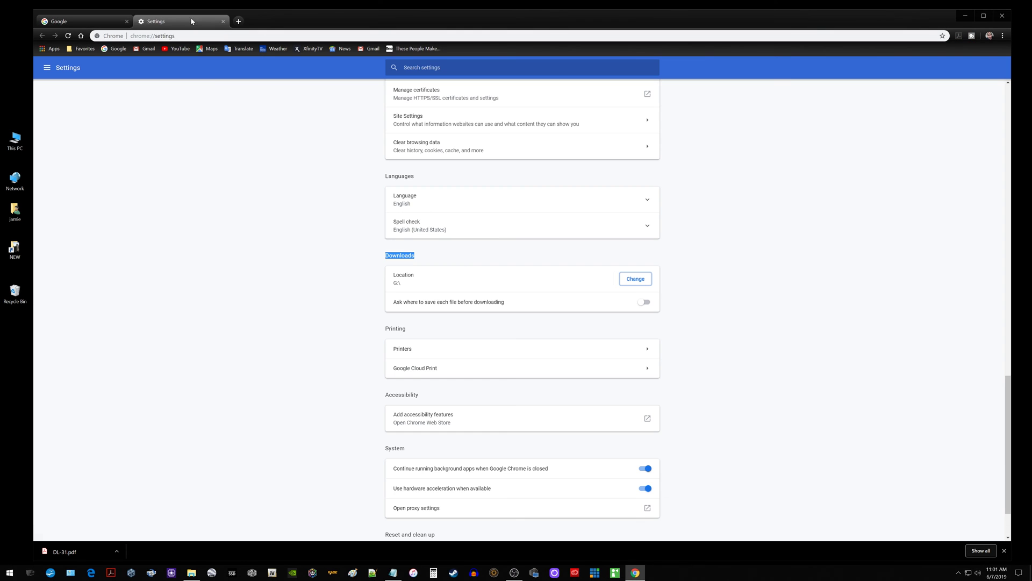
Set the download folder to the games folder on Storage (E:) and clear the heading highlight.
click(636, 279)
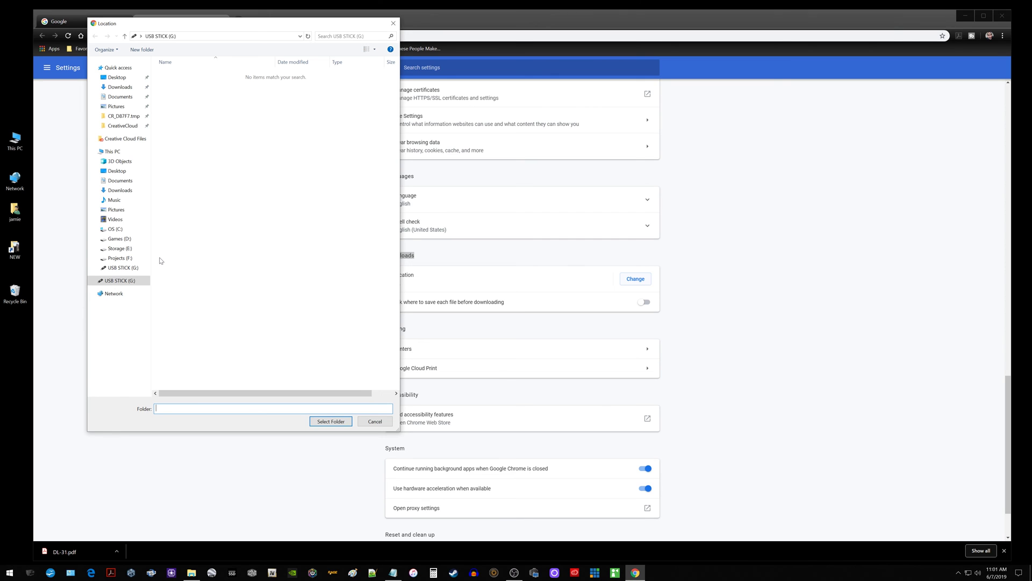
click(120, 249)
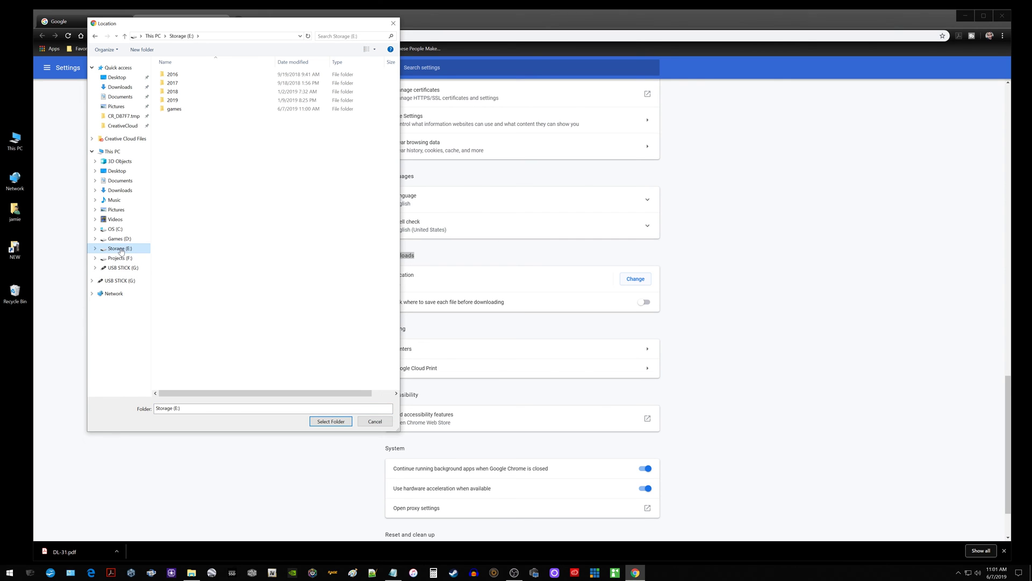
click(173, 110)
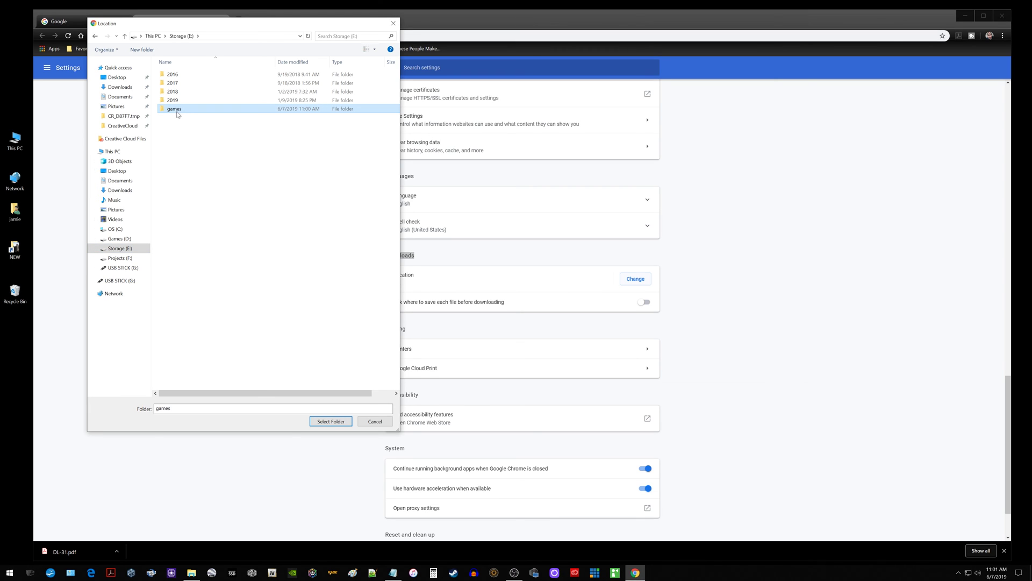
click(331, 421)
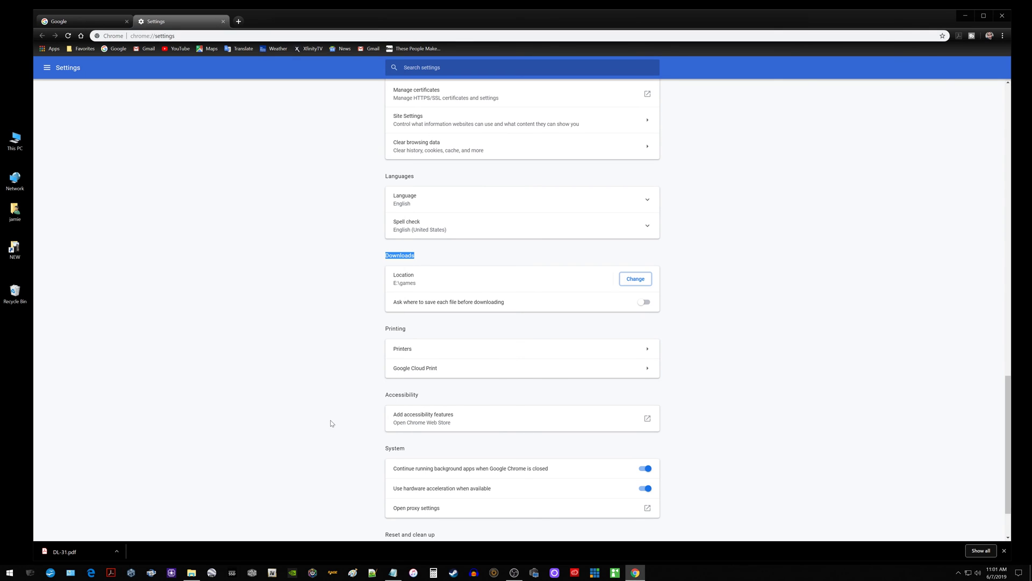
click(393, 285)
Select the Downloads folder inside E:\2019 as the download location and highlight the new path.
click(633, 280)
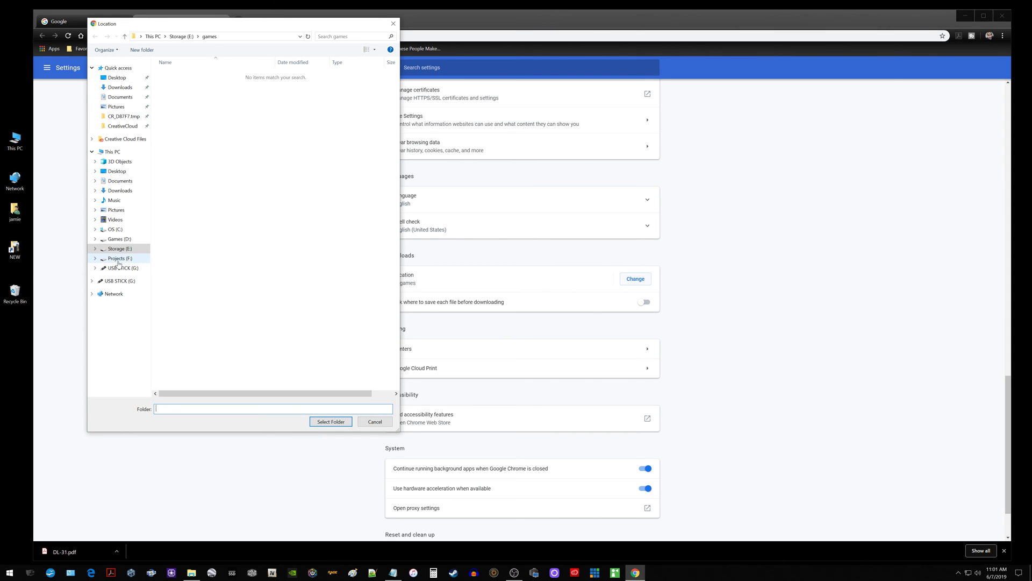
click(96, 249)
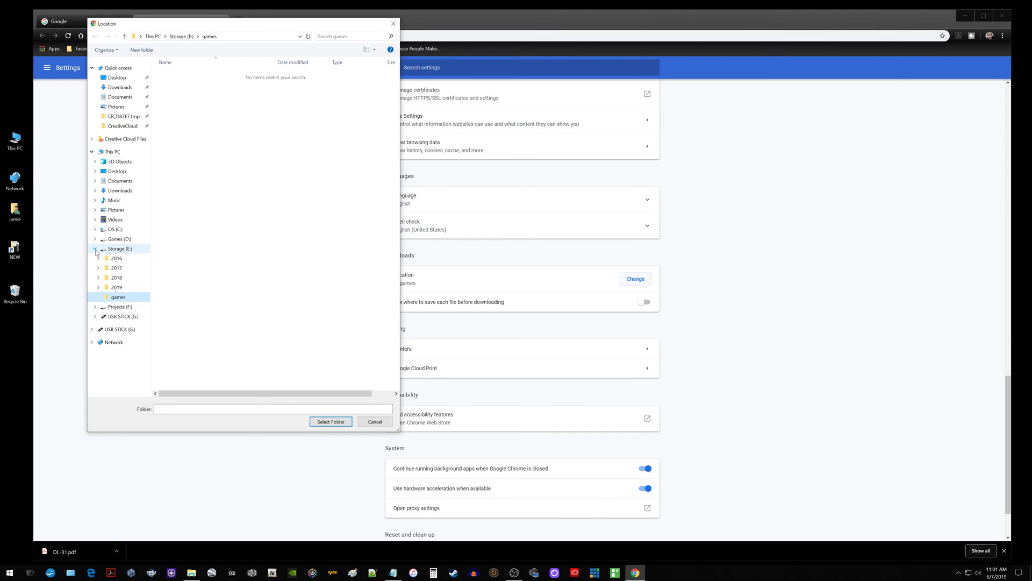
click(105, 289)
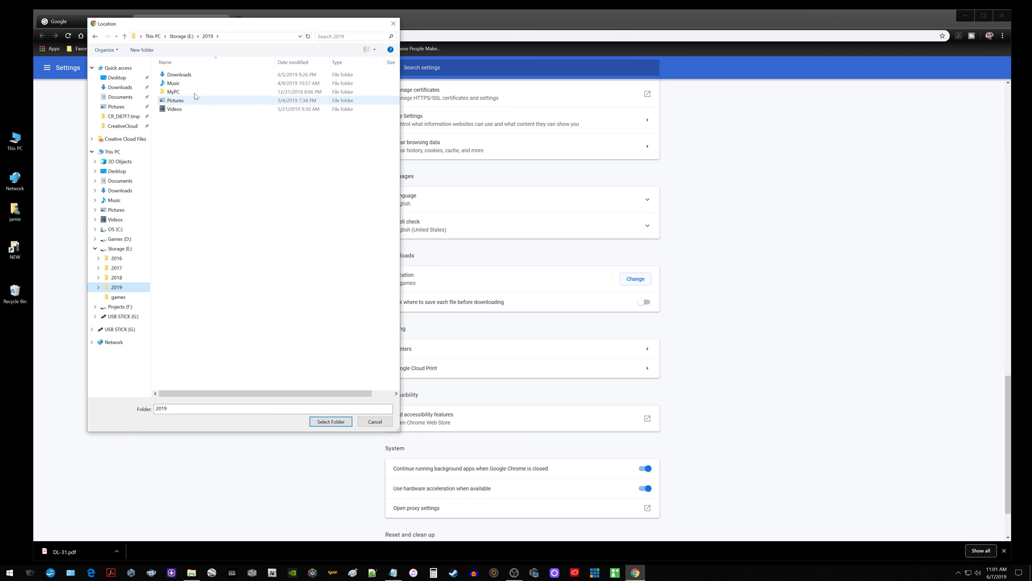
click(189, 76)
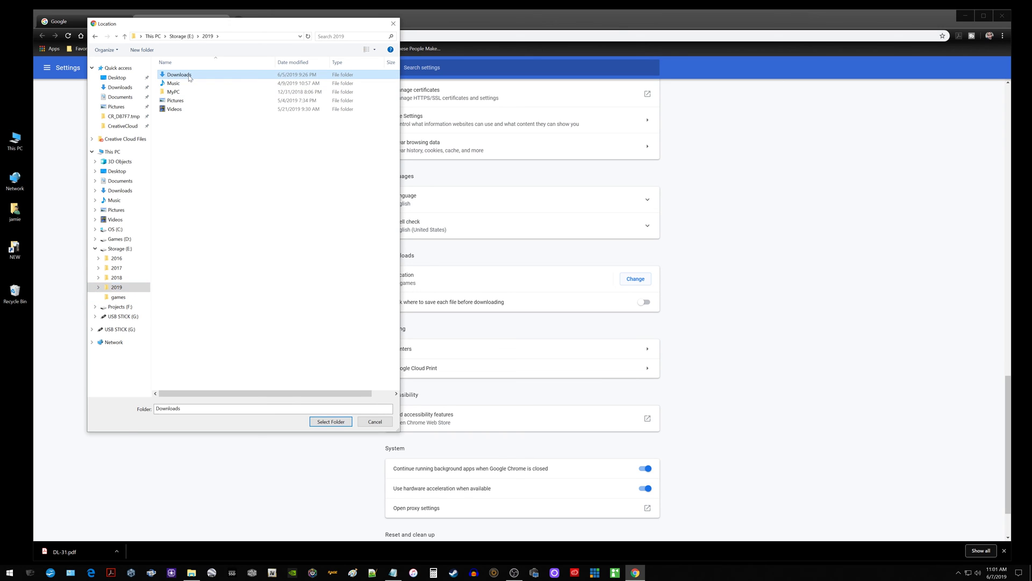
click(329, 422)
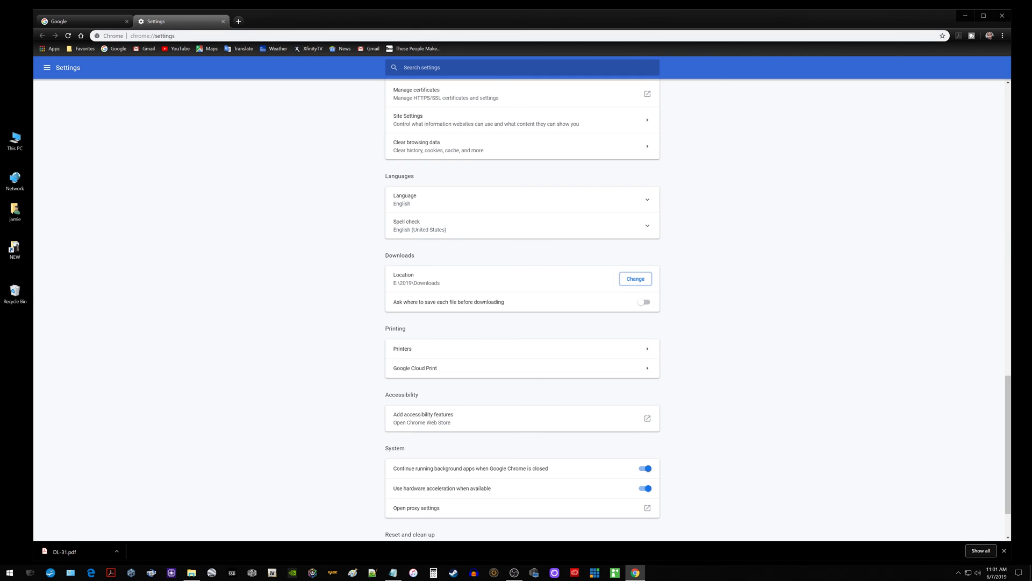
drag(394, 284, 442, 287)
scroll(347, 241, up, 3)
scroll(334, 222, up, 4)
scroll(334, 221, down, 7)
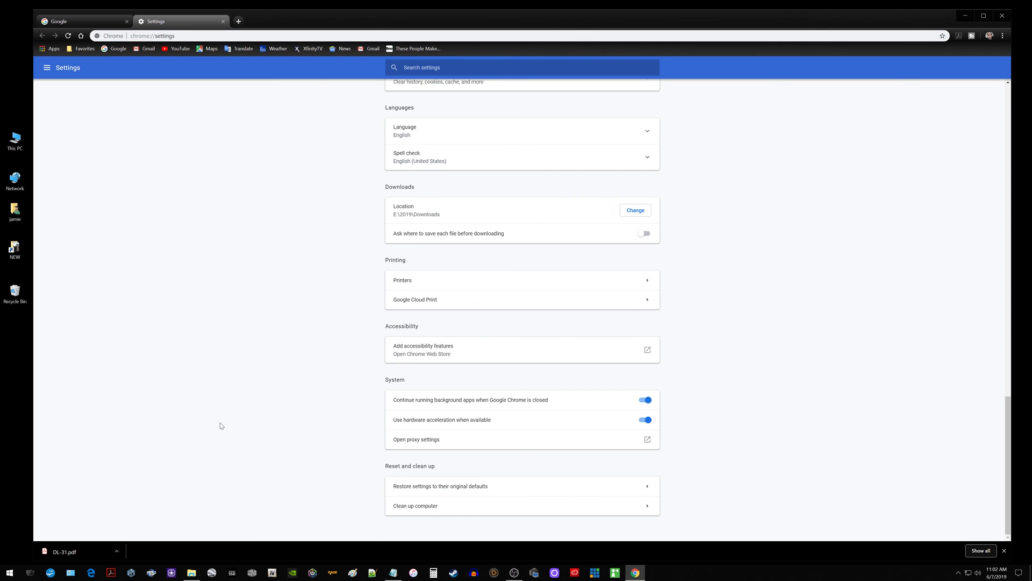
click(91, 573)
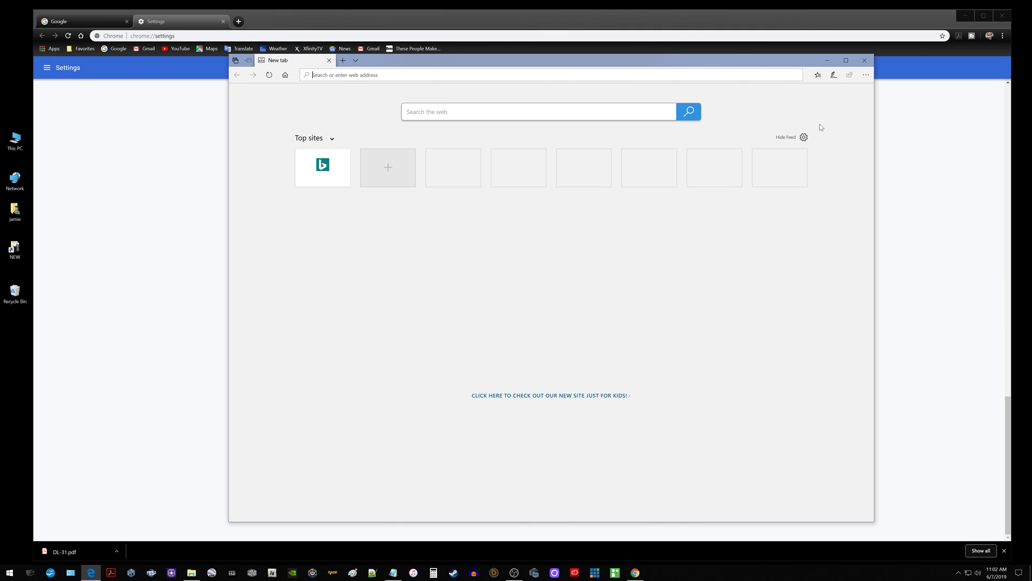
click(867, 77)
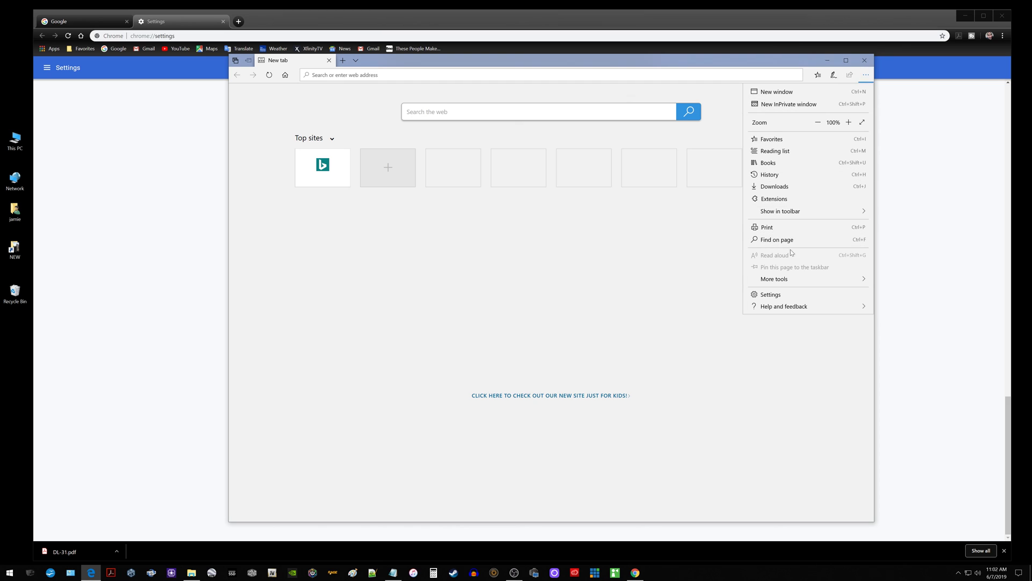
click(771, 294)
scroll(787, 385, down, 1)
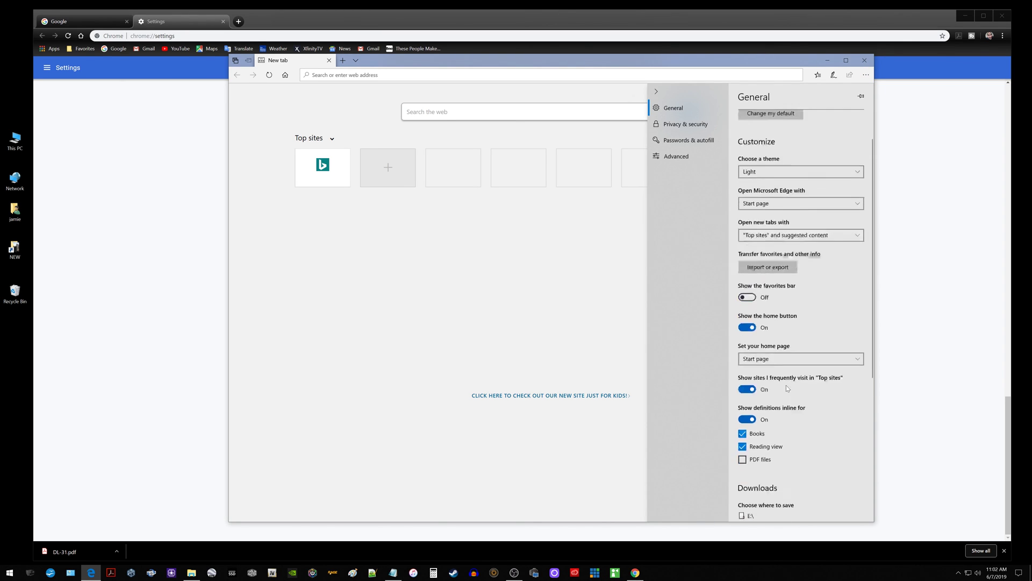
scroll(786, 385, down, 4)
scroll(788, 389, down, 1)
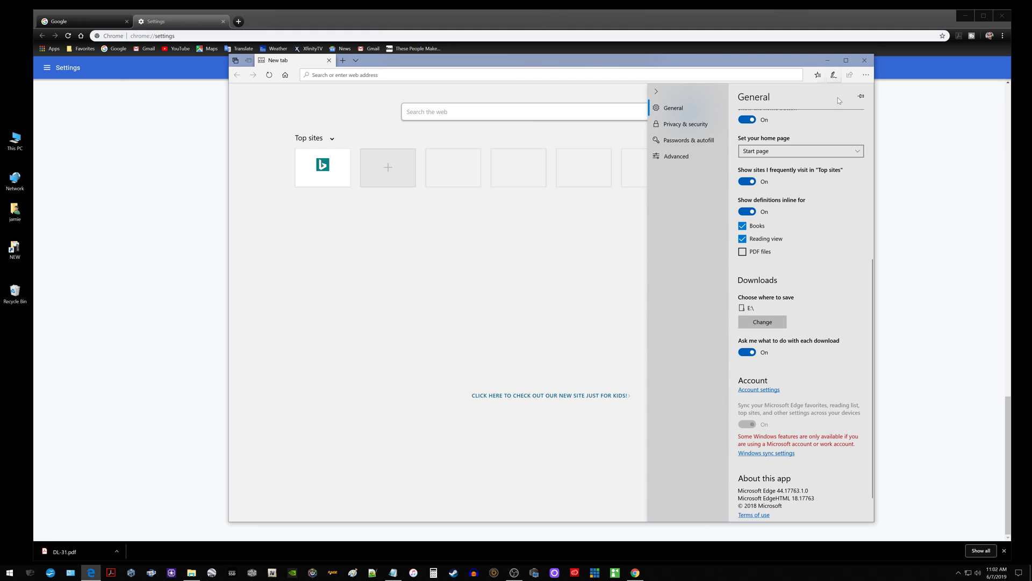
Close the Edge window and the Chrome Settings tab.
click(864, 59)
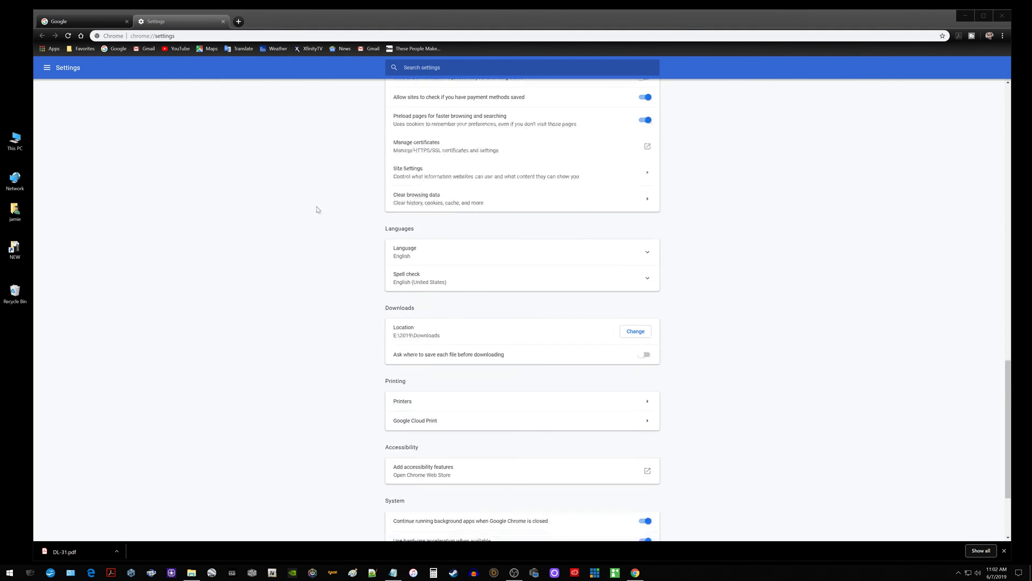
scroll(271, 109, up, 5)
click(222, 21)
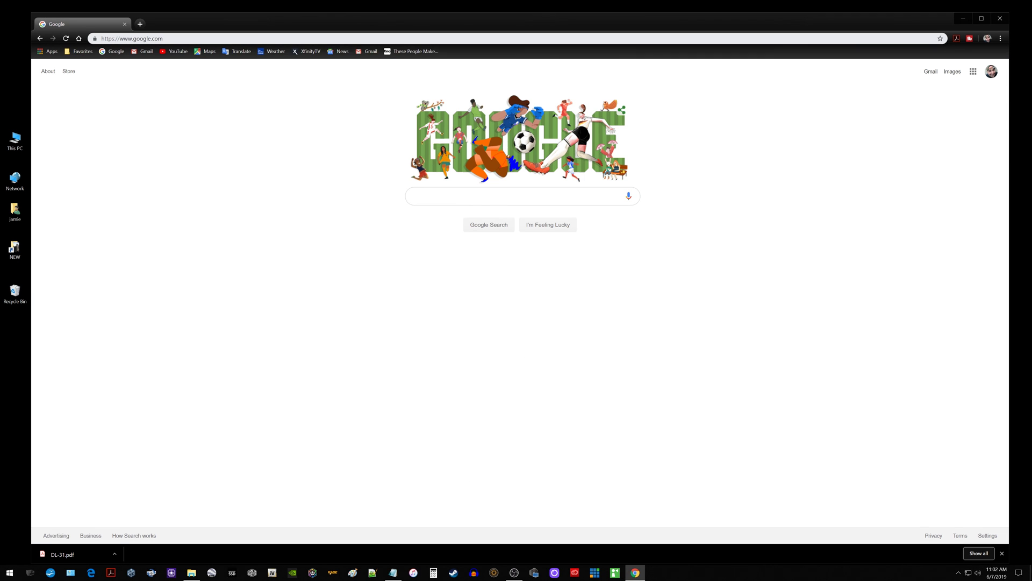